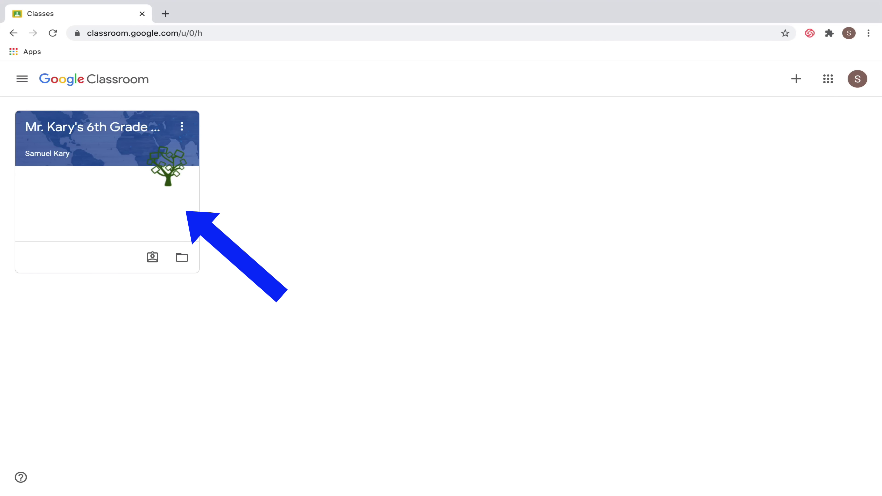
Join the math class by pasting the teacher's class code into the Join class dialog.
left_click(796, 79)
left_click(773, 101)
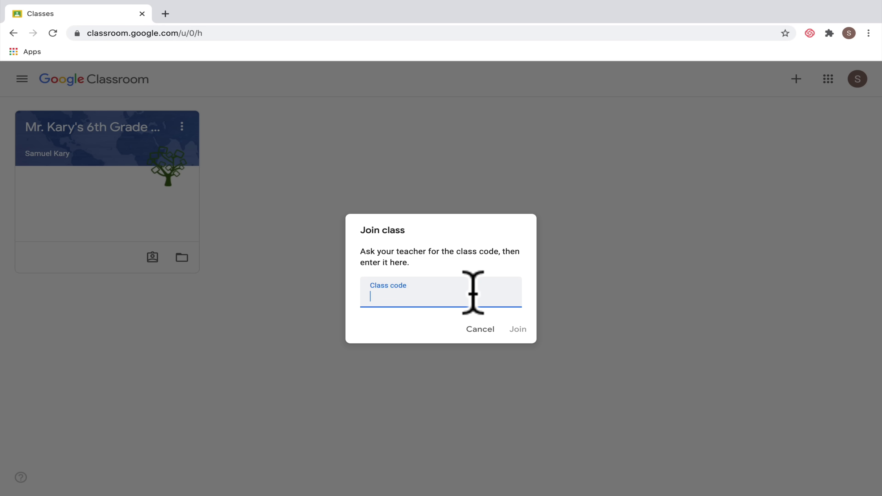
key("ctrl+v")
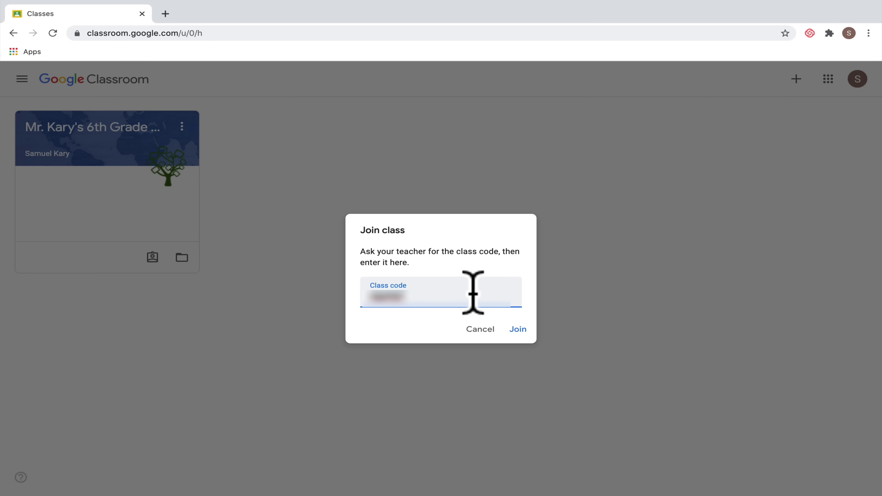
left_click(519, 329)
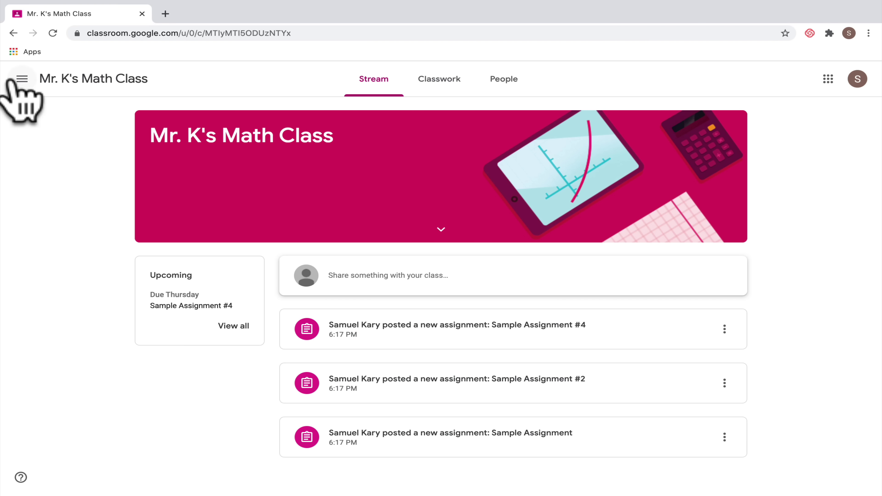
Go to the Classes home page listing the math and sixth-grade class cards.
left_click(20, 78)
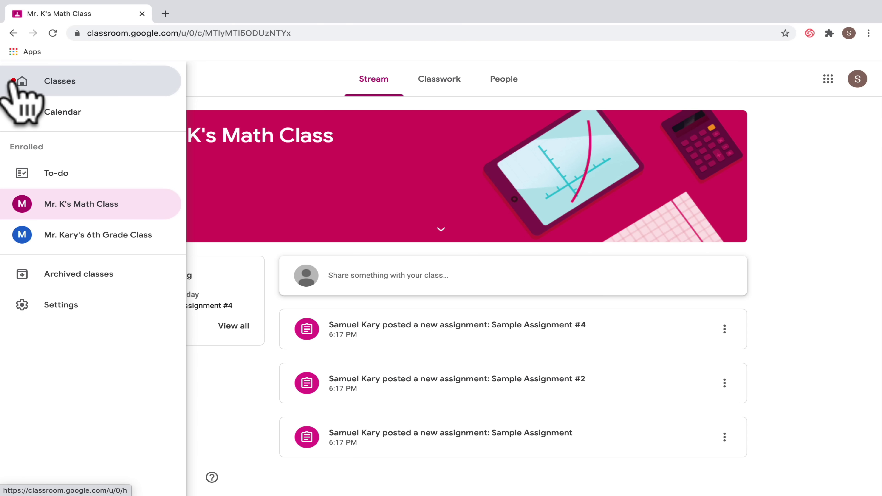
left_click(13, 81)
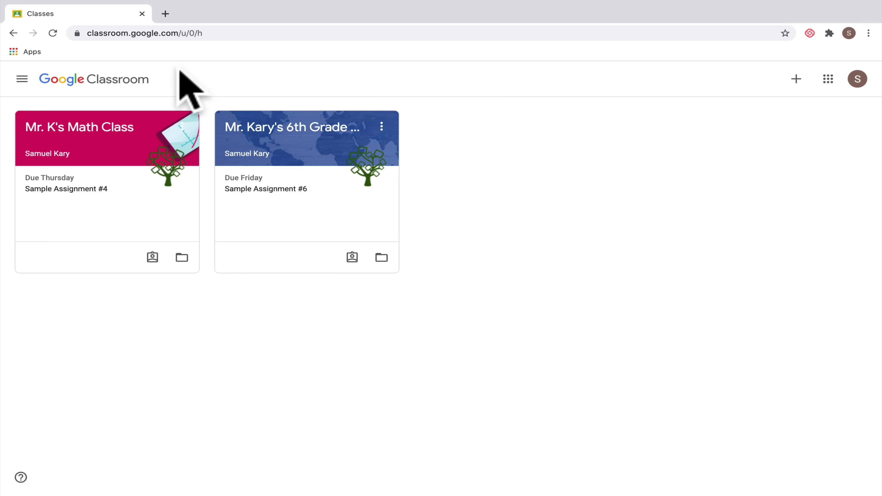
left_click(22, 77)
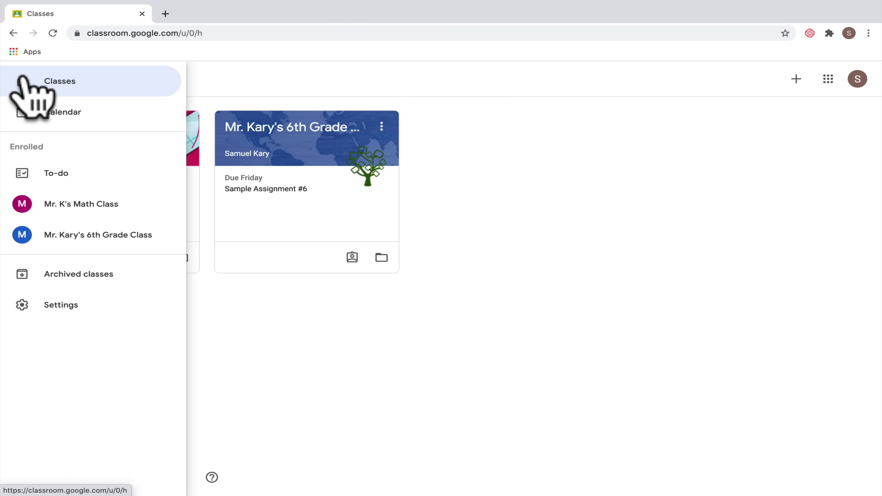
left_click(68, 108)
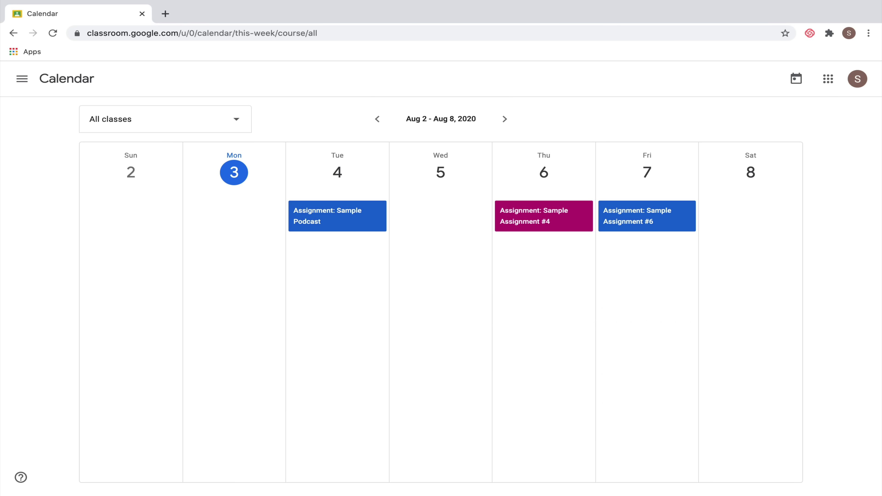
left_click(338, 215)
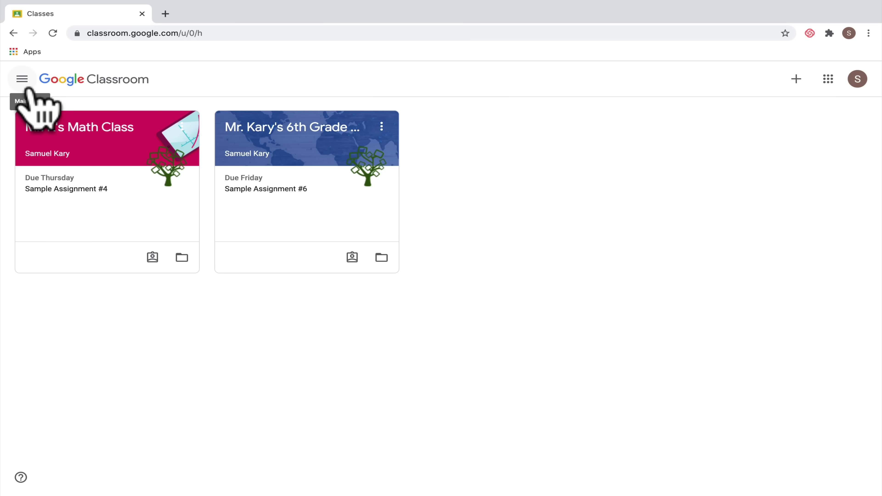
Browse the To-do list, then switch to Done to see Sample Podcast turned in.
left_click(29, 89)
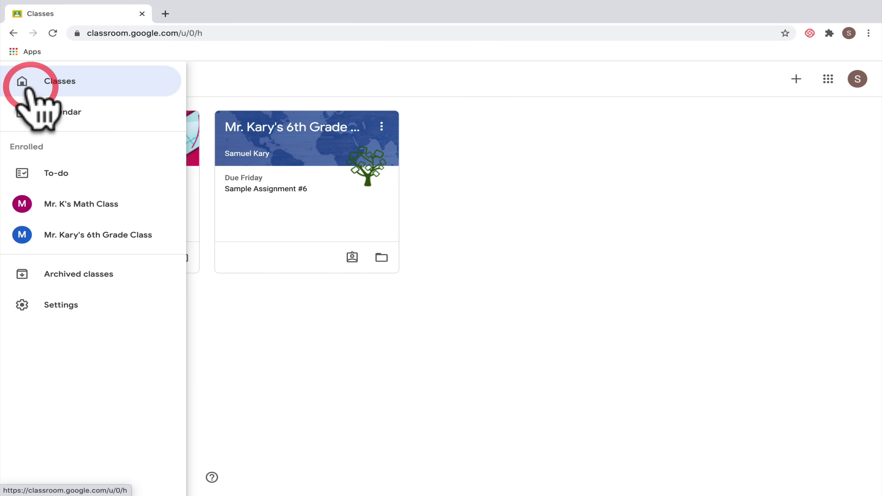
left_click(60, 174)
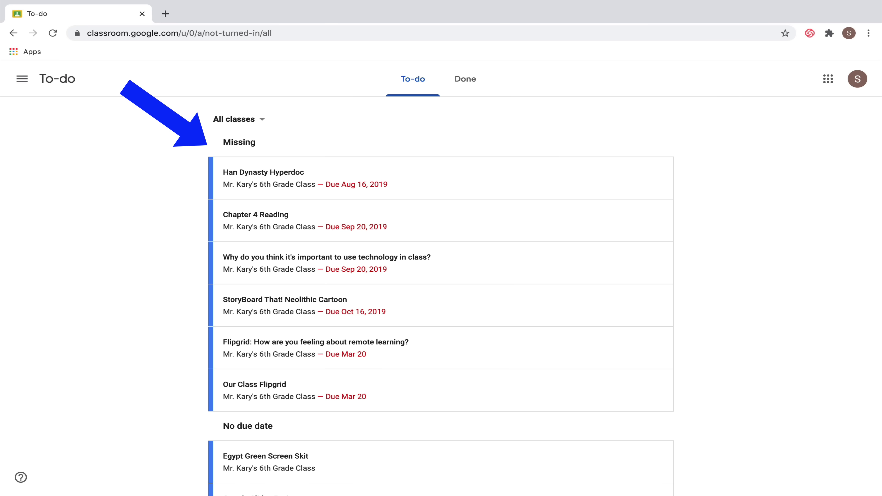
scroll(441, 278, "down", 1)
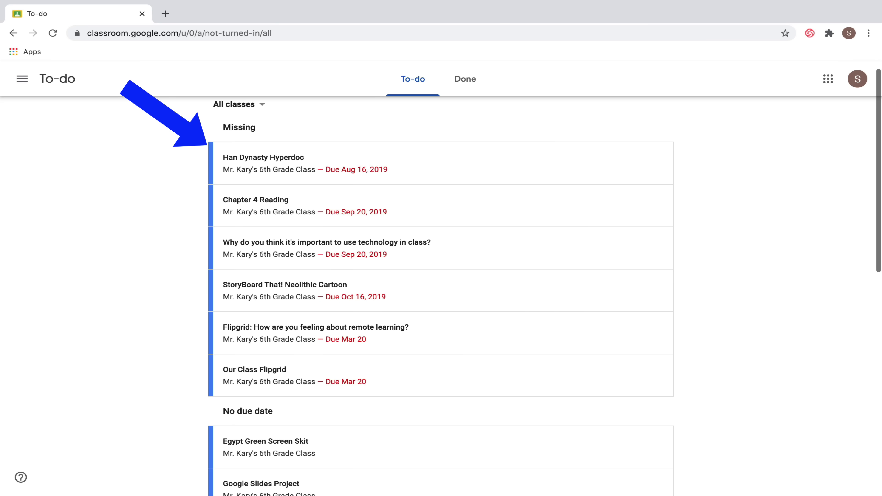
scroll(441, 278, "down", 6)
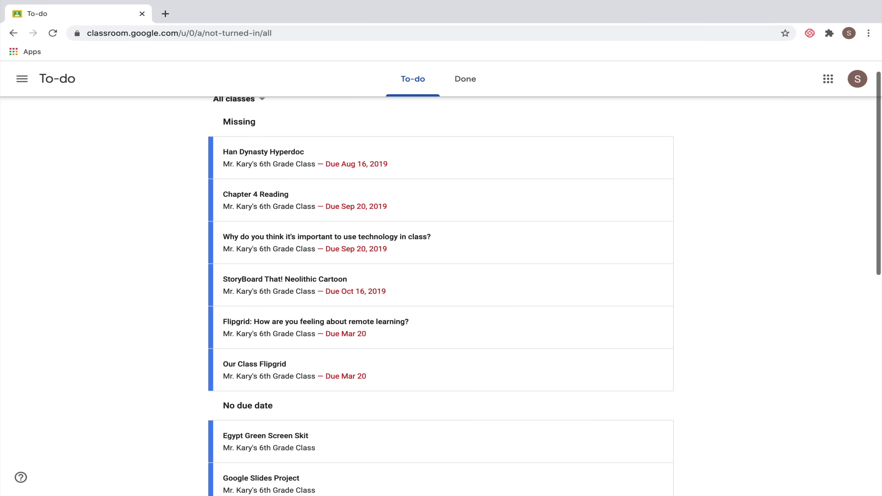
scroll(440, 278, "down", 7)
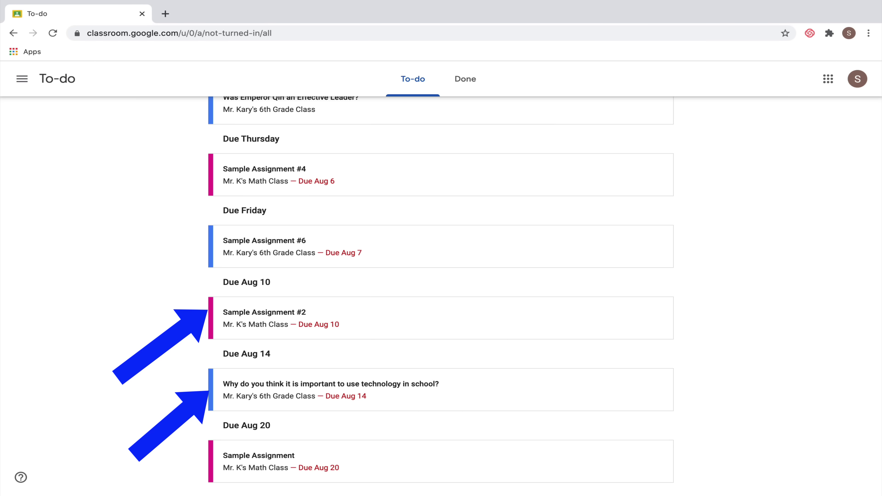
scroll(441, 295, "up", 10)
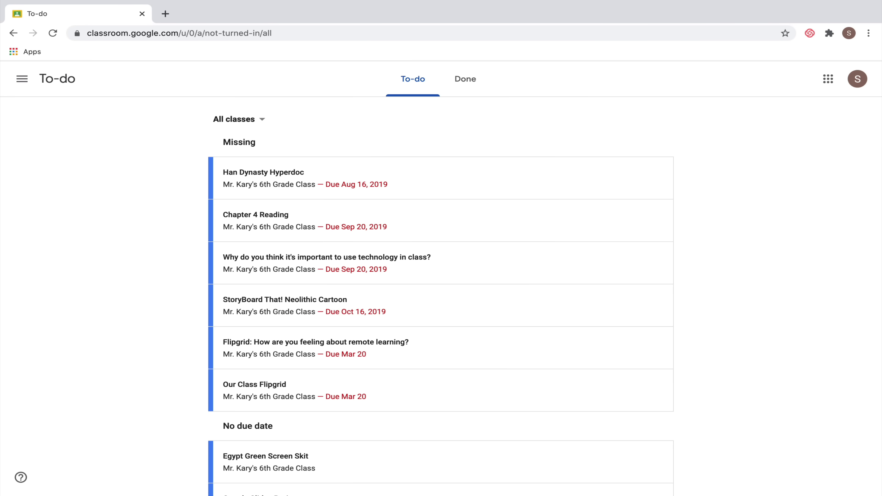
left_click(470, 77)
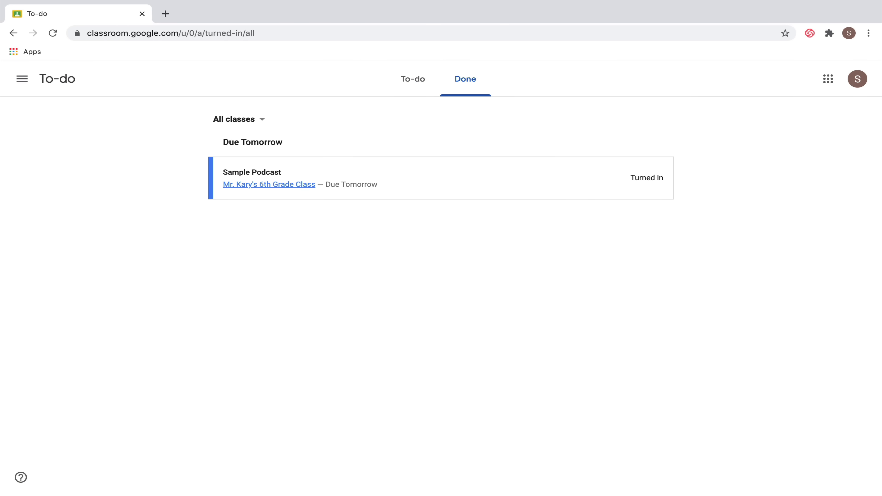
Open the Sample Podcast assignment's details from the Done list.
left_click(306, 166)
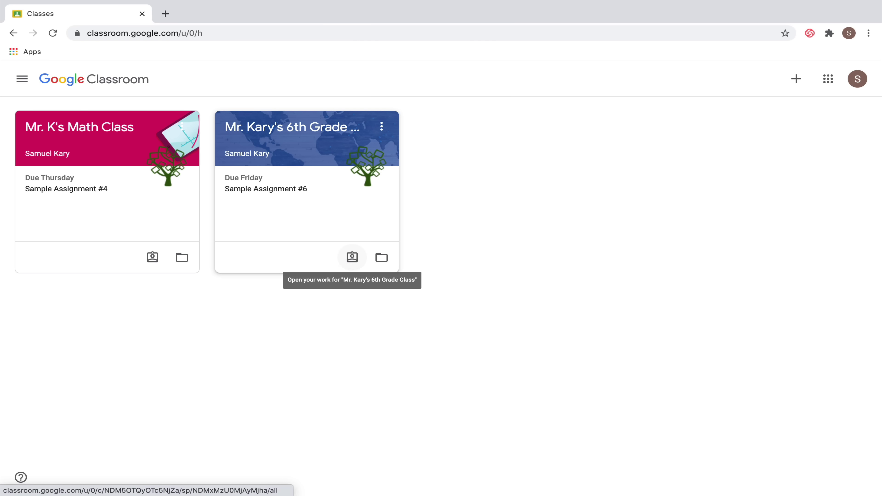
left_click(350, 259)
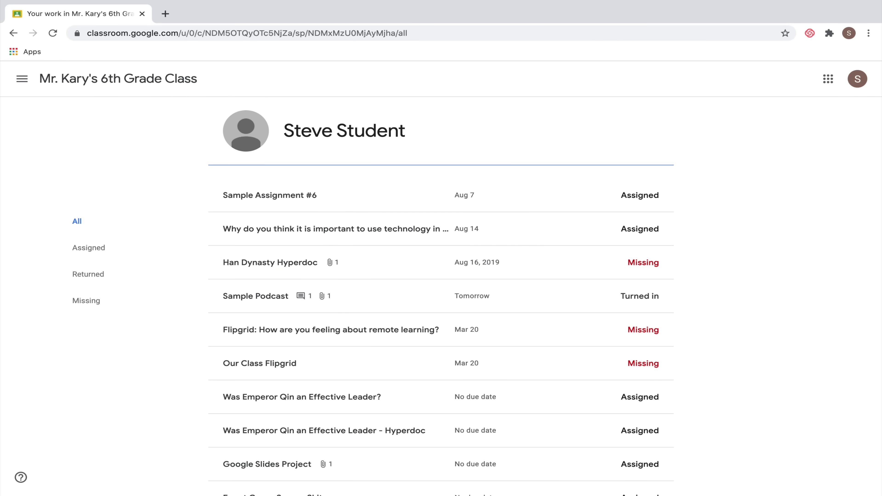
left_click(99, 252)
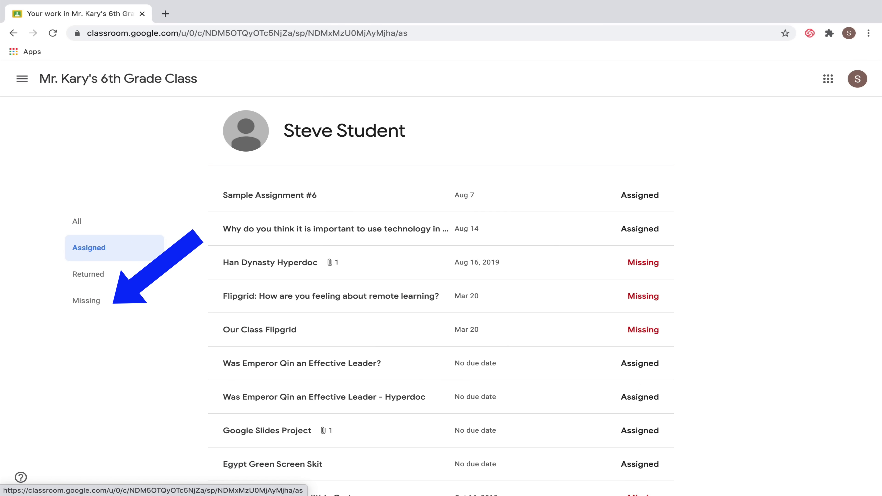
left_click(88, 274)
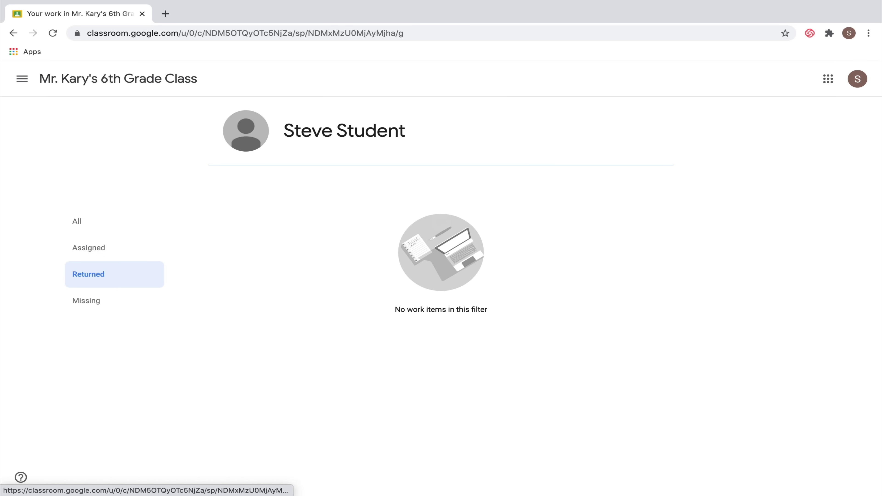
left_click(85, 300)
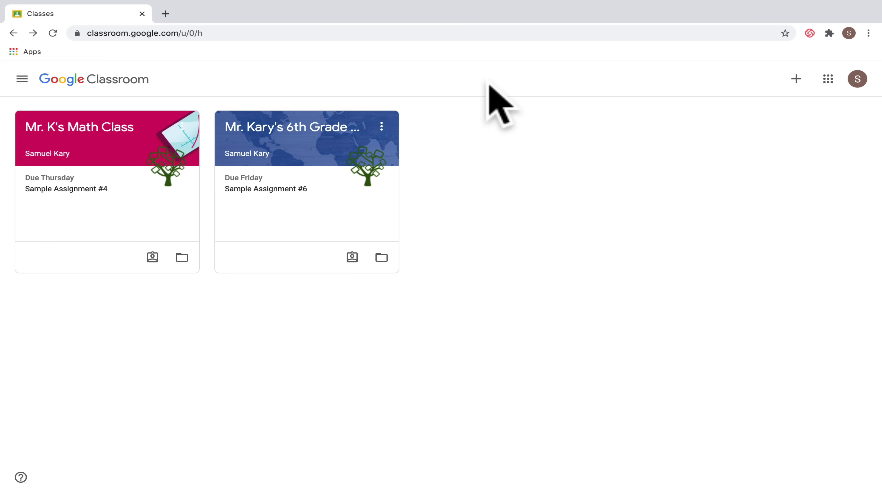
Open the 6th Grade class, view all its upcoming work, then return to its stream.
left_click(326, 126)
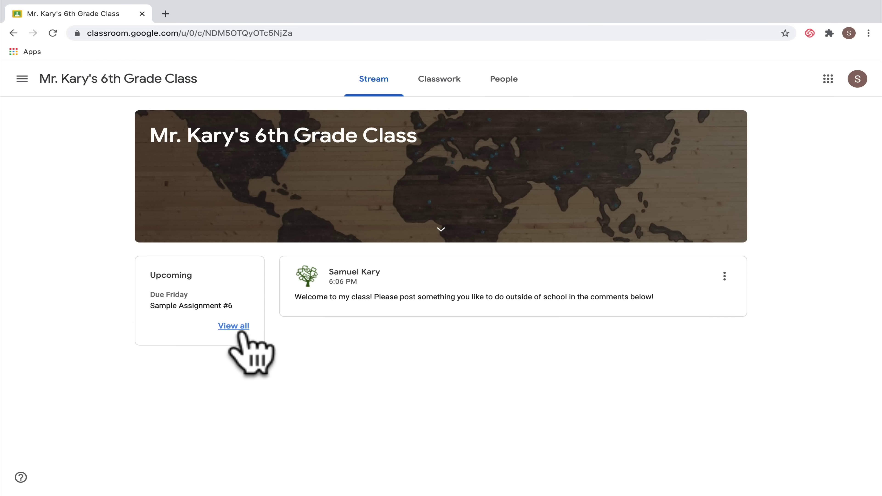
left_click(233, 325)
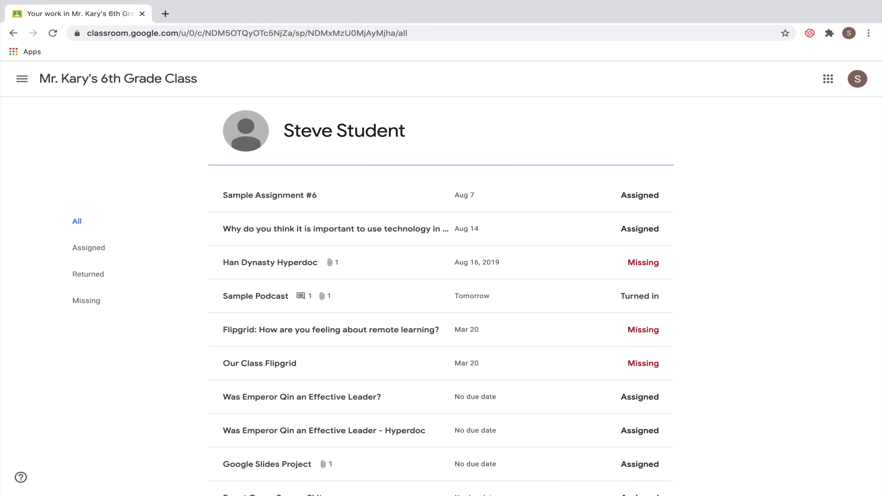
left_click(13, 33)
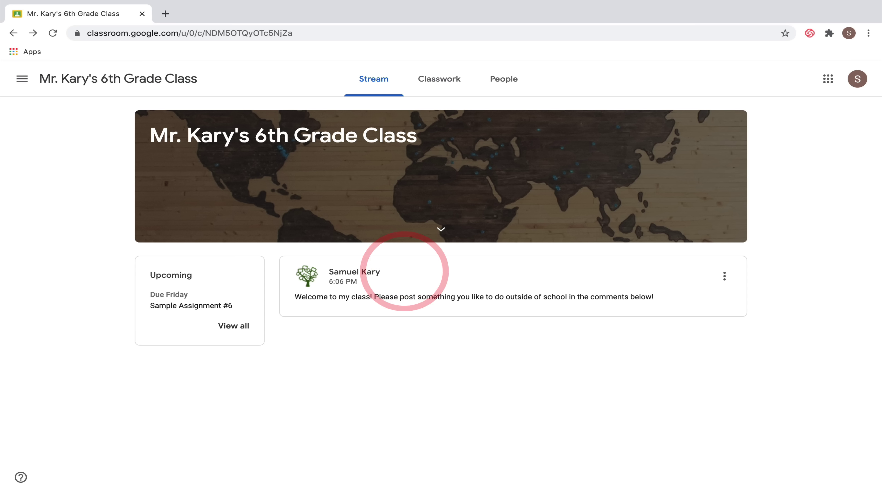
Try a placeholder 'blah, blah, blah' class comment on the welcome post, then discard it.
left_click(724, 276)
left_click(725, 276)
left_click(617, 268)
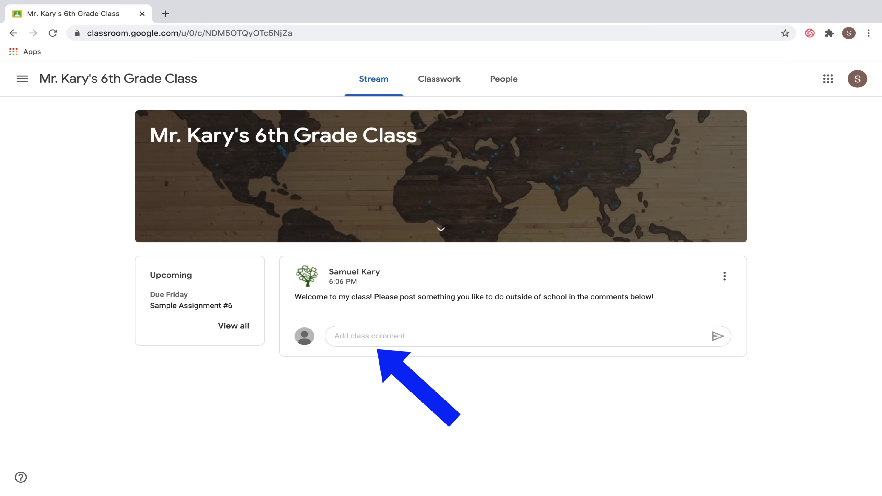
left_click(355, 336)
type("b")
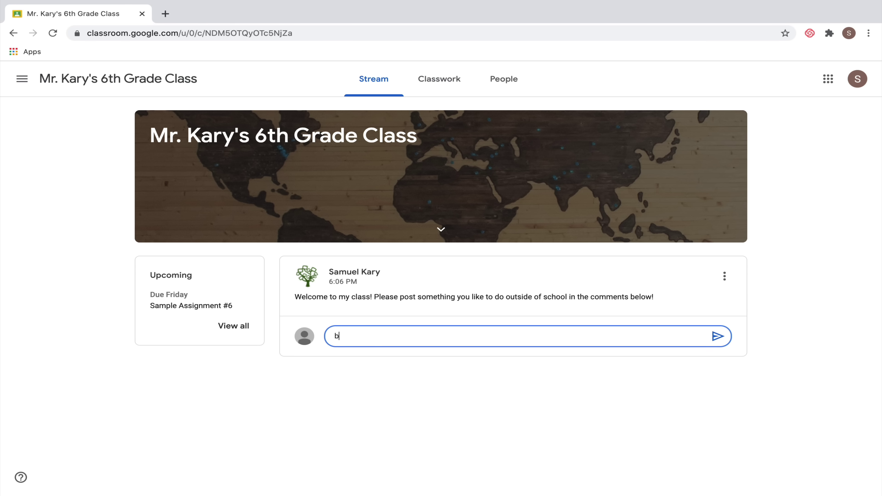
type("lah, blahb")
key("BackSpace")
type(", blah")
key("Return")
left_click(482, 348)
left_click(497, 297)
left_click(334, 335)
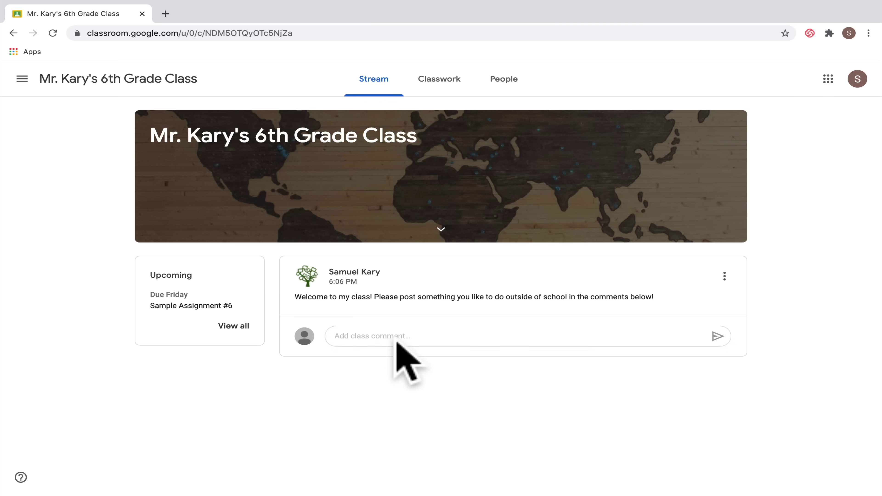
Post 'I like to eat food!' as a class comment under the welcome post.
left_click(388, 335)
type("I l")
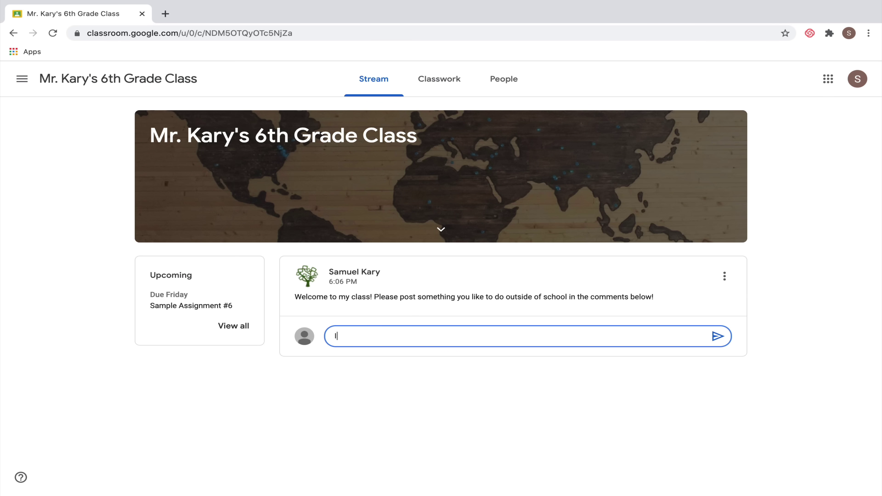
type("ike to eat food!")
left_click(720, 334)
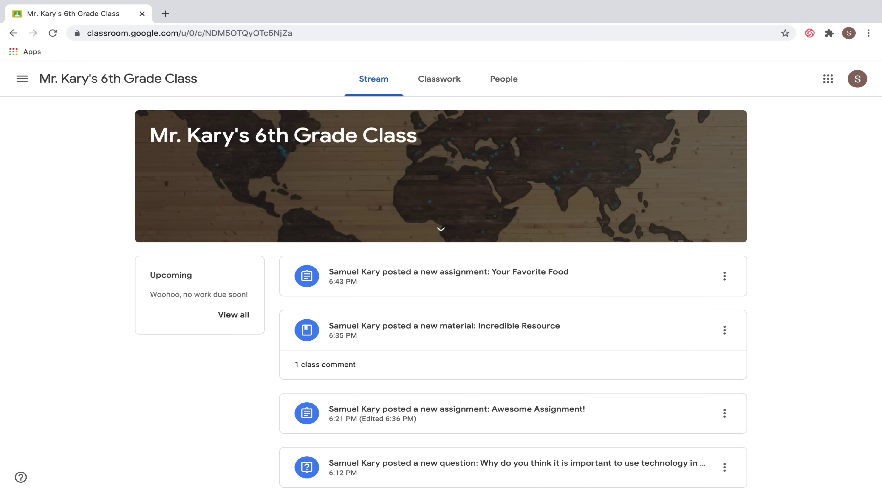
scroll(441, 295, "down", 3)
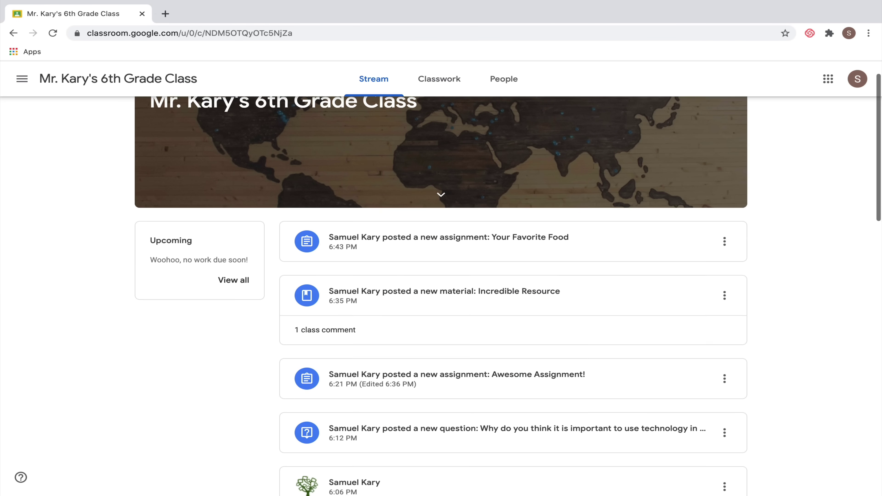
scroll(441, 295, "down", 3)
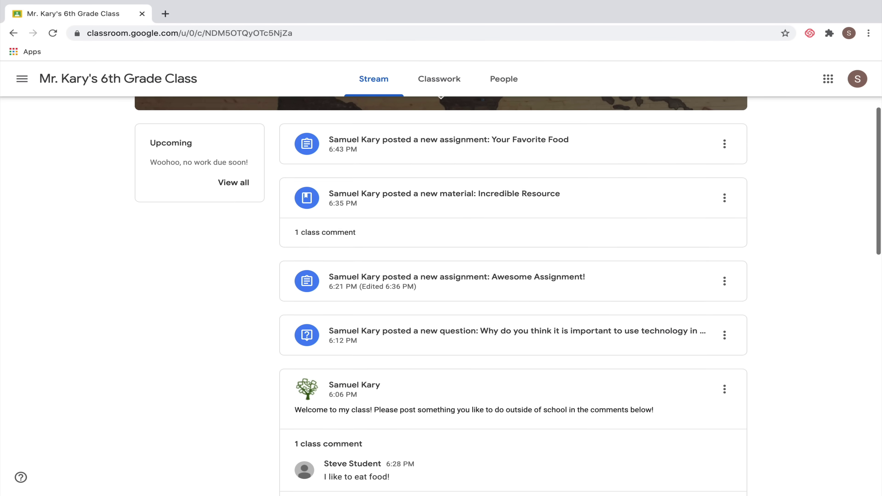
scroll(441, 295, "down", 3)
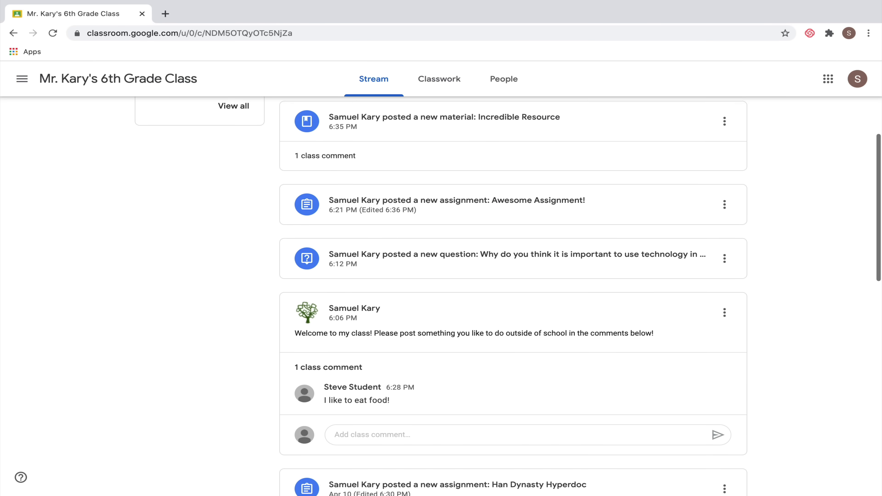
scroll(441, 296, "down", 3)
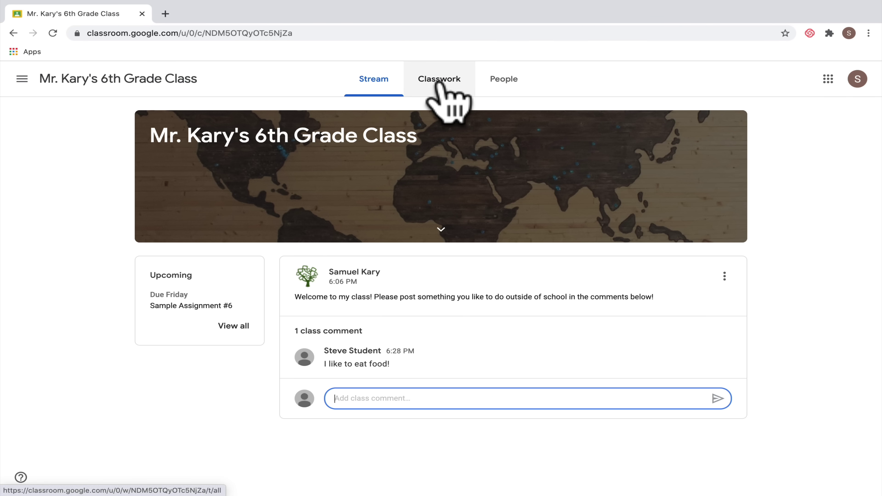
Scroll through the sixth-grade Classwork topics and expand the first Week 3 technology question.
left_click(439, 79)
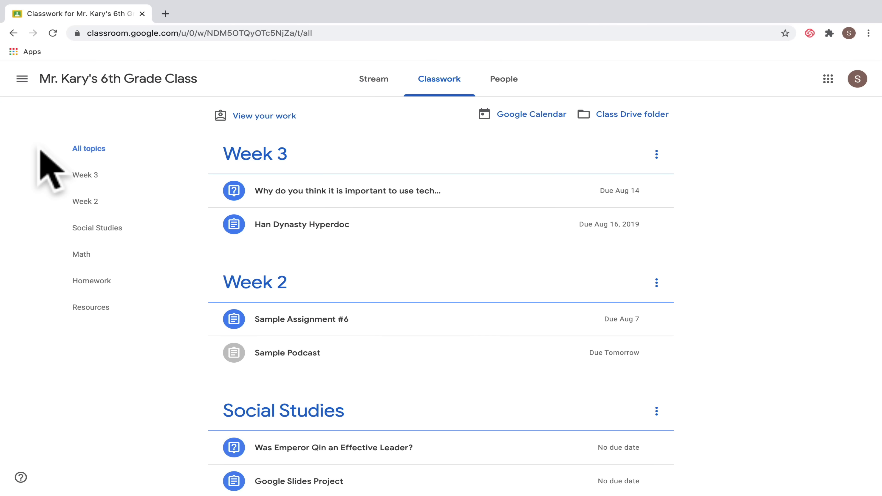
left_click(440, 79)
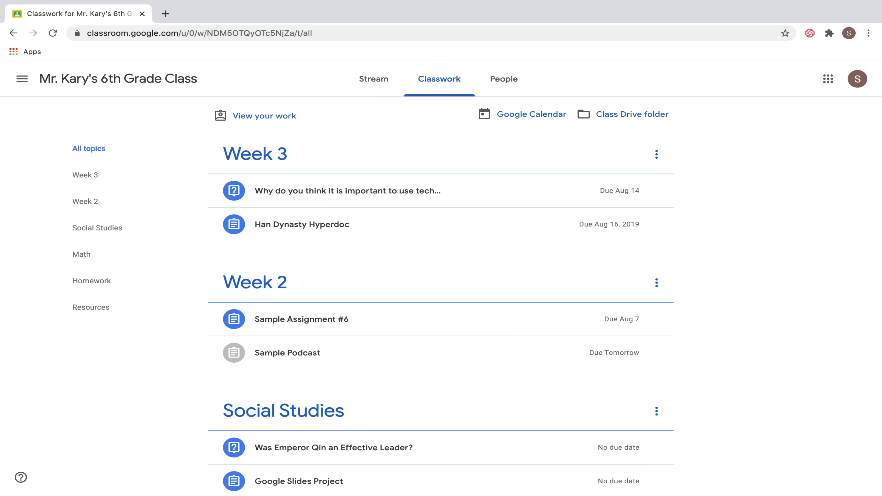
scroll(441, 277, "down", 2)
scroll(441, 278, "down", 3)
scroll(441, 278, "down", 3)
scroll(441, 277, "down", 5)
scroll(233, 451, "down", 3)
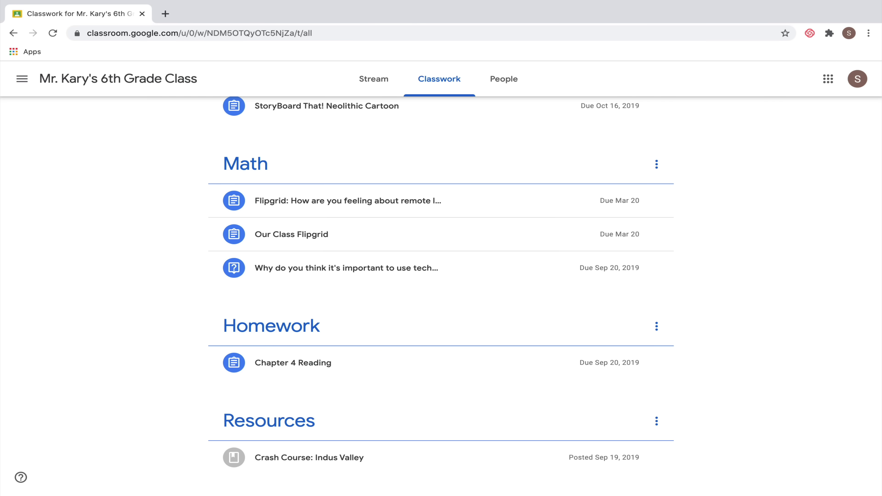
scroll(233, 452, "up", 15)
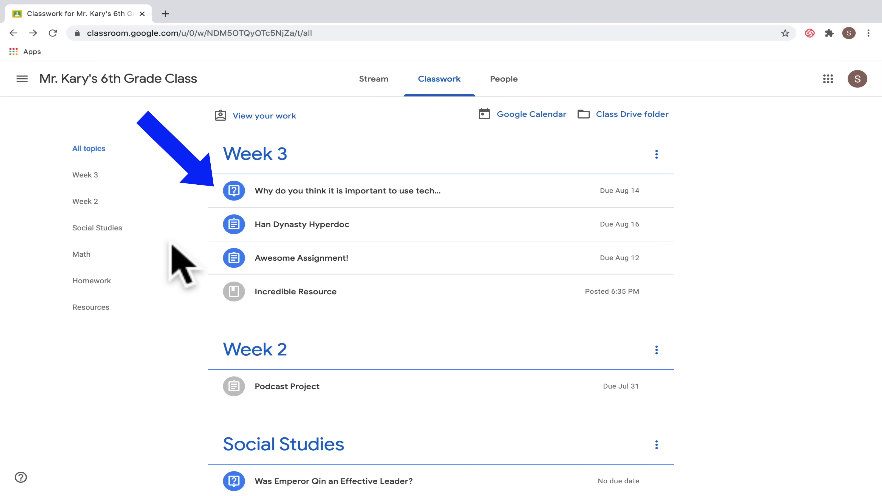
left_click(292, 186)
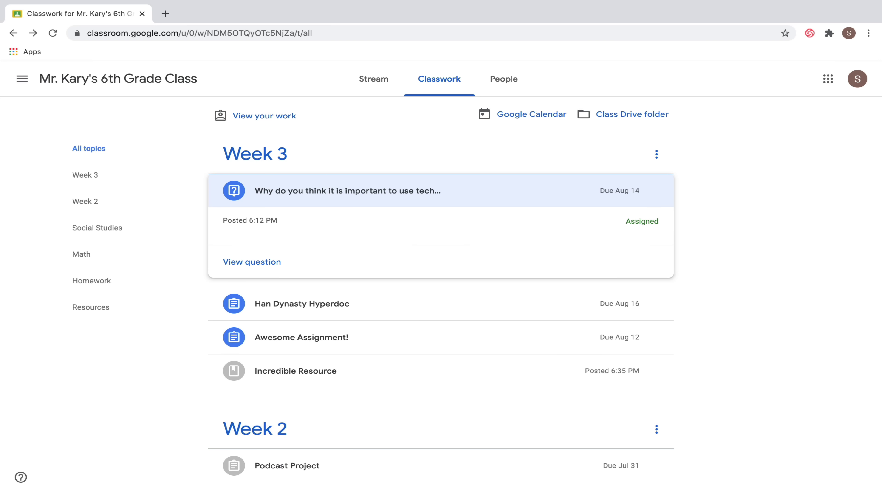
Move the answer 'I think it is important because...' from class comments into the answer field.
left_click(262, 262)
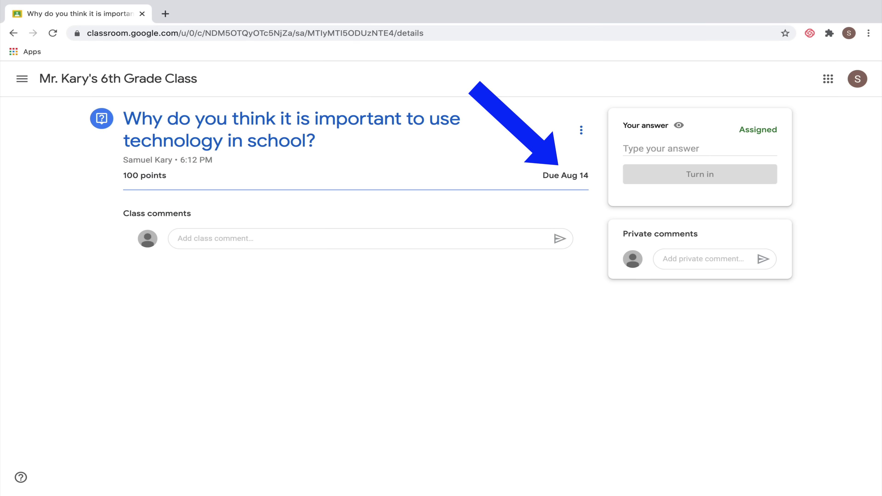
left_click(370, 239)
type("I think")
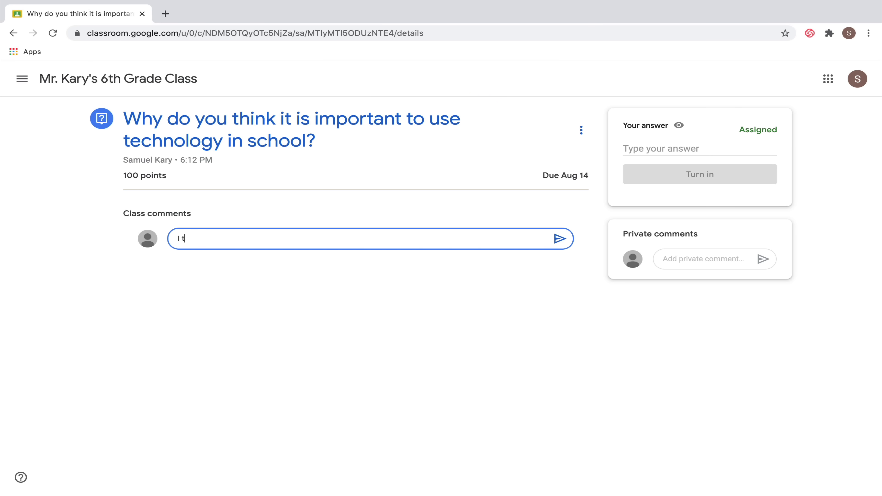
type(" it is important because...")
key("ctrl+a")
key("ctrl+c")
key("BackSpace")
left_click(664, 147)
key("ctrl+v")
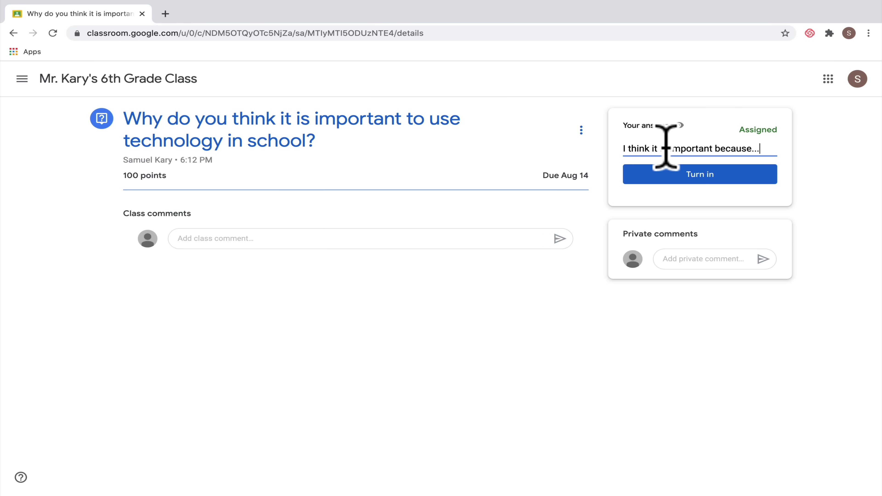
Send the private comment '0ops, I almost wrote my response in the wrong place!' and turn in.
left_click(677, 259)
type("0ops, I alm")
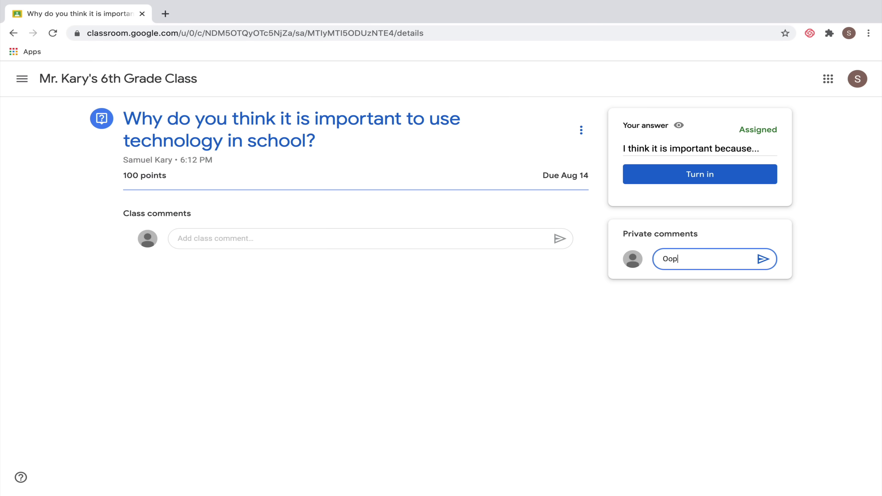
type("ost")
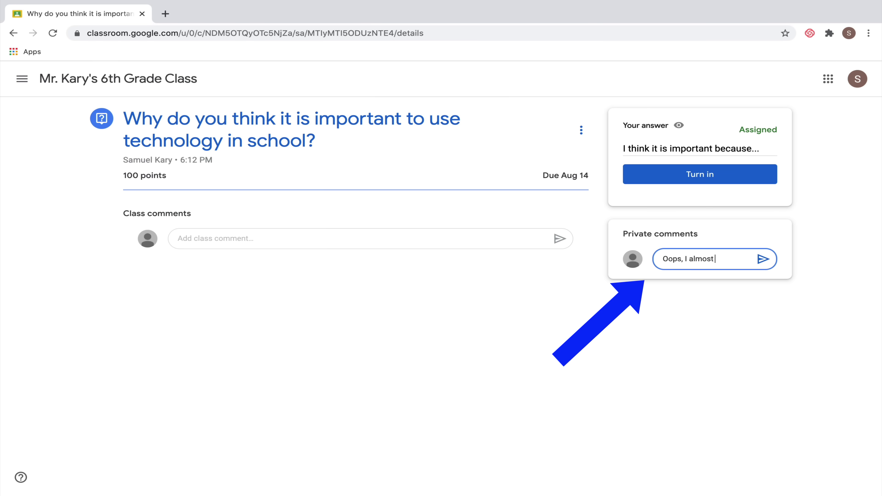
type(" wrote my respon")
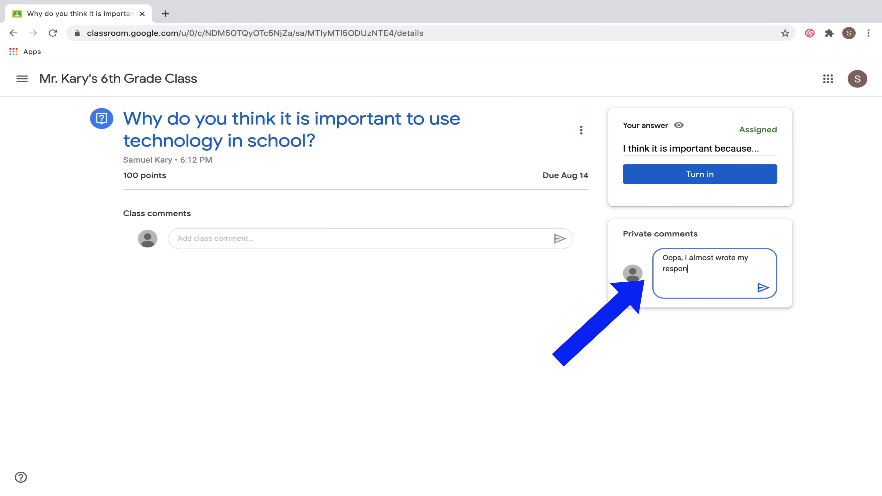
type("se in the wrong place!")
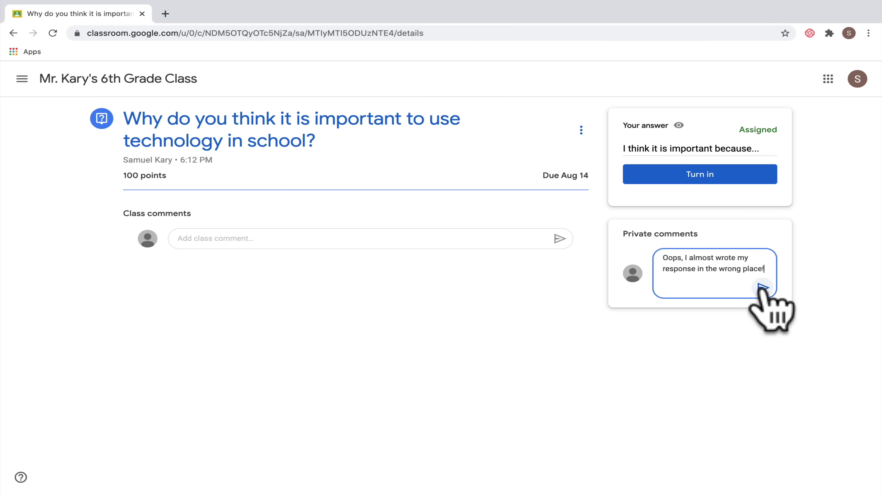
left_click(763, 287)
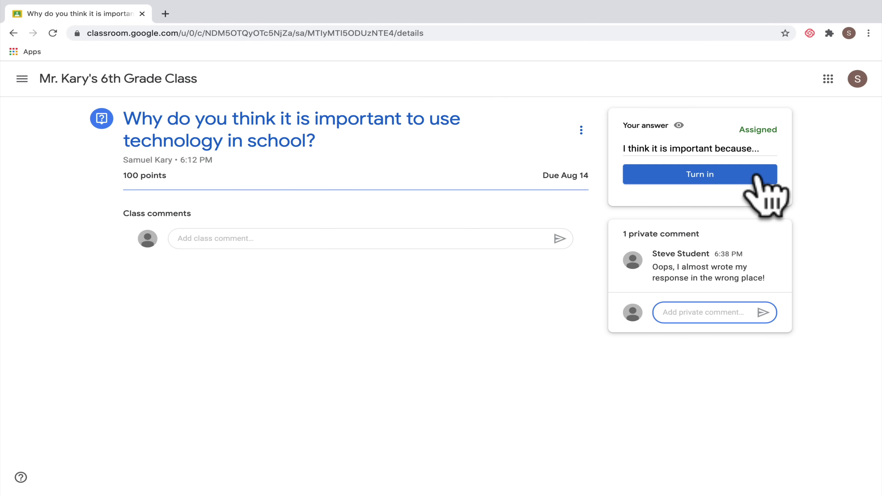
left_click(763, 177)
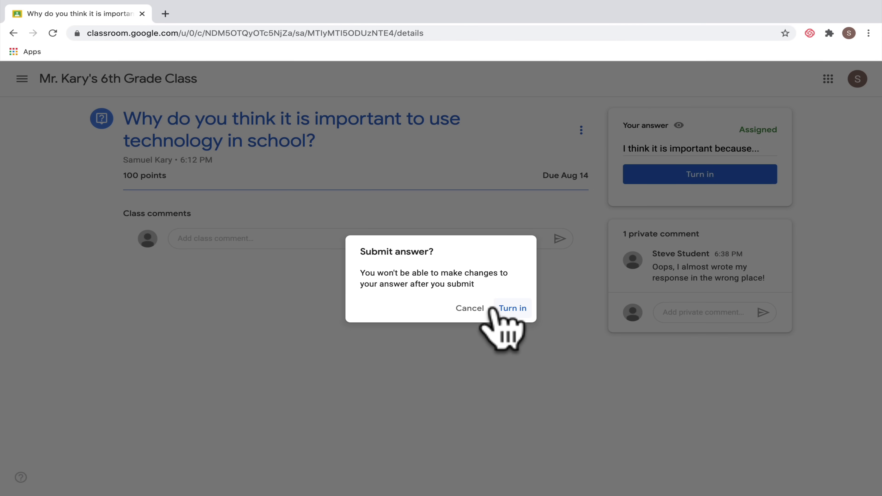
left_click(496, 311)
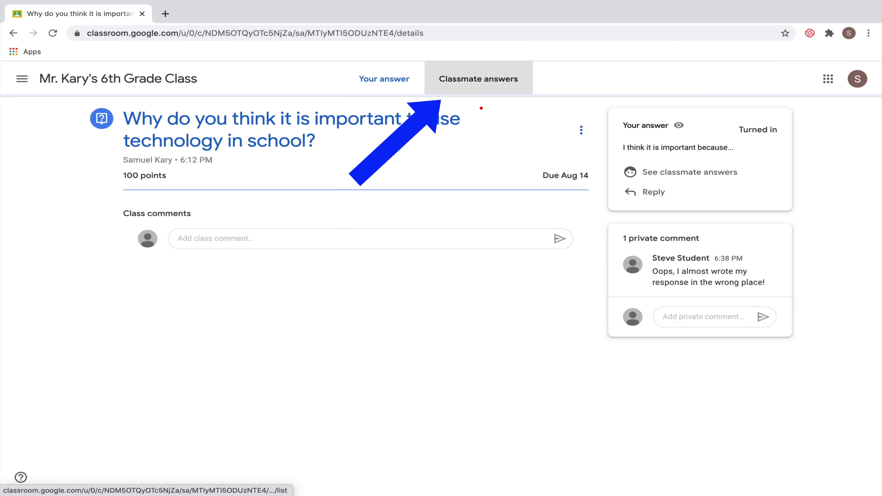
Reply 'That's really interesting, I agree!' to a classmate's answer on the technology question.
left_click(490, 76)
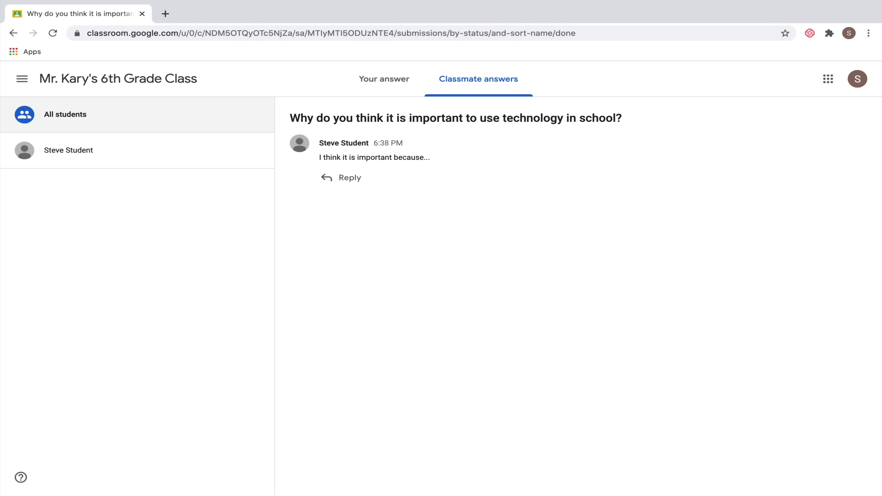
left_click(349, 178)
type("That's really interesting, I agree!")
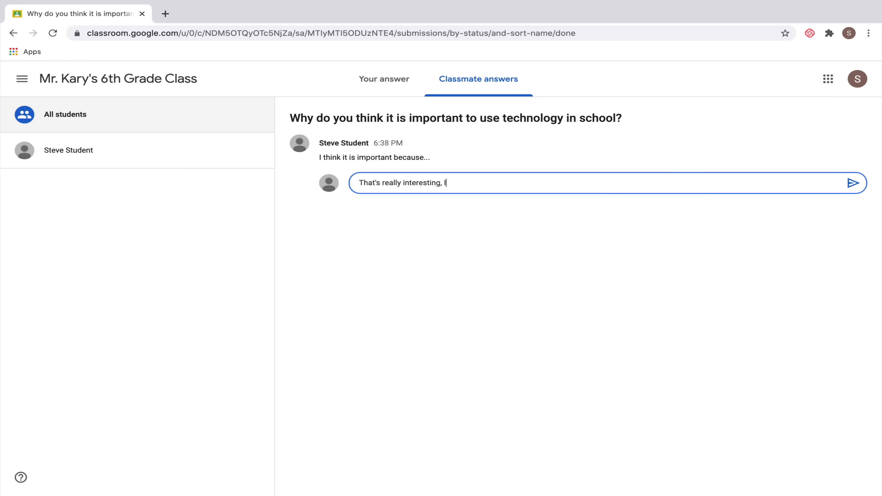
left_click(852, 183)
key("Return")
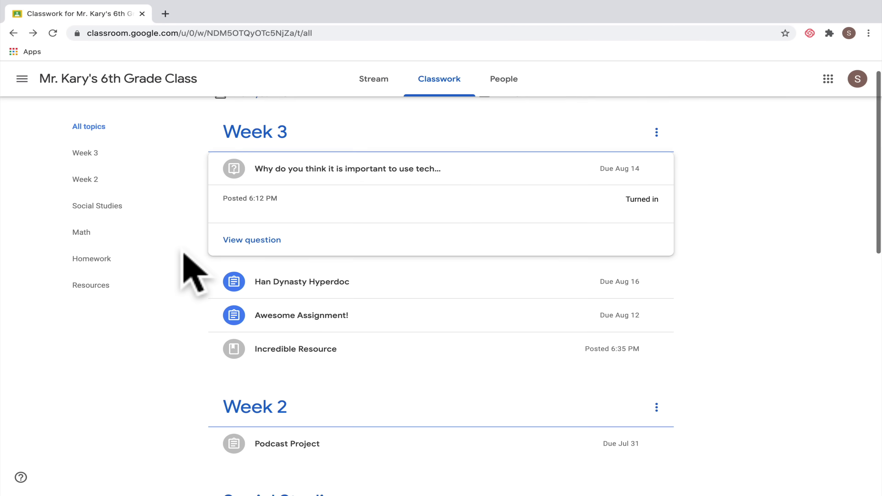
scroll(184, 255, "down", 2)
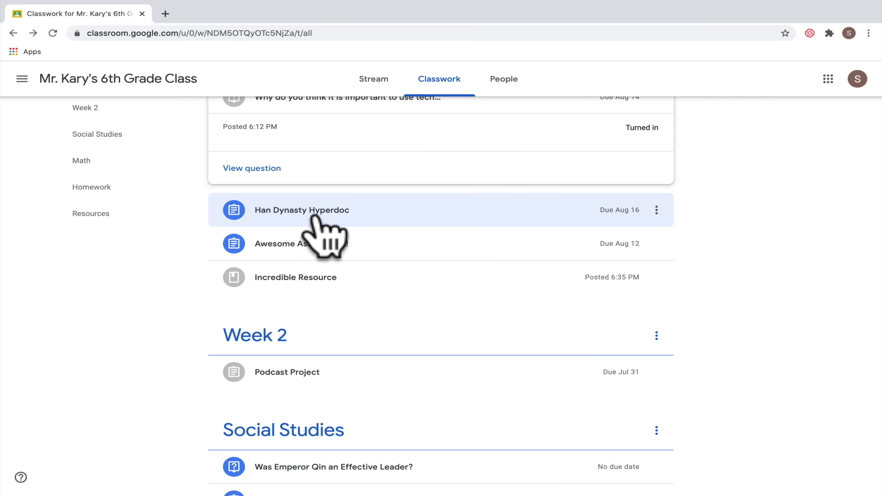
Open the Han Dynasty Hyperdoc, view its Slides attachment, and turn it in.
left_click(318, 215)
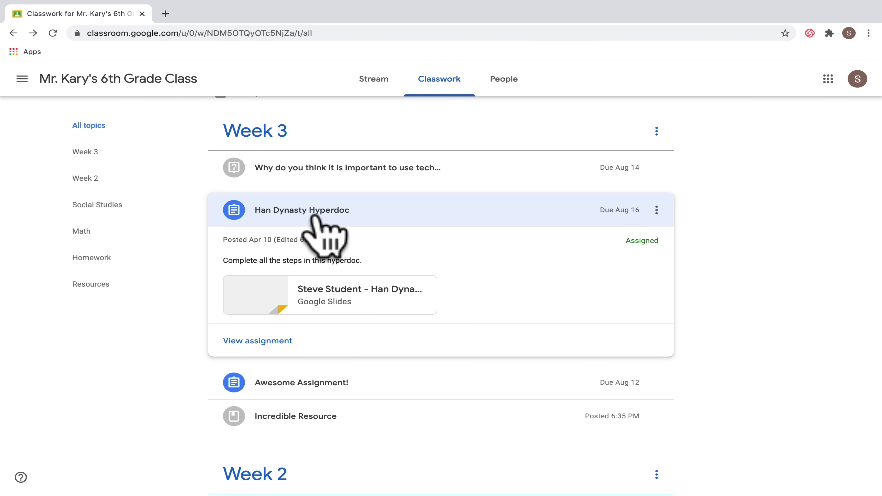
left_click(268, 342)
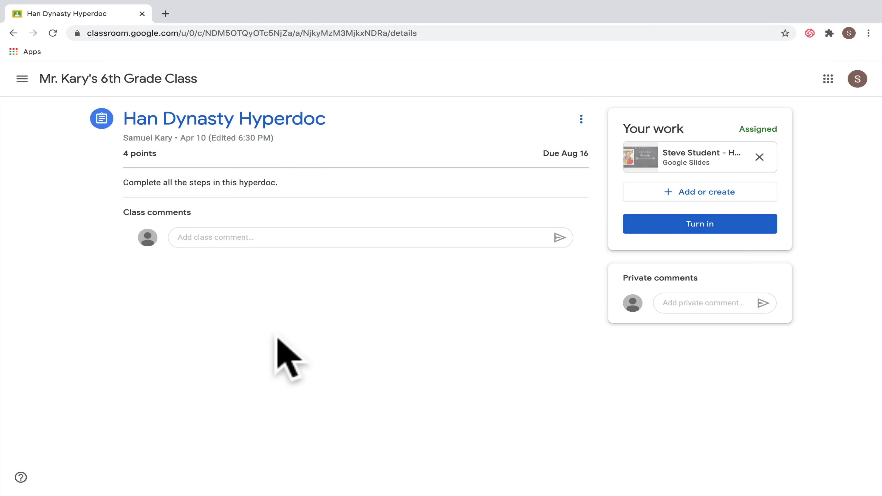
left_click(662, 172)
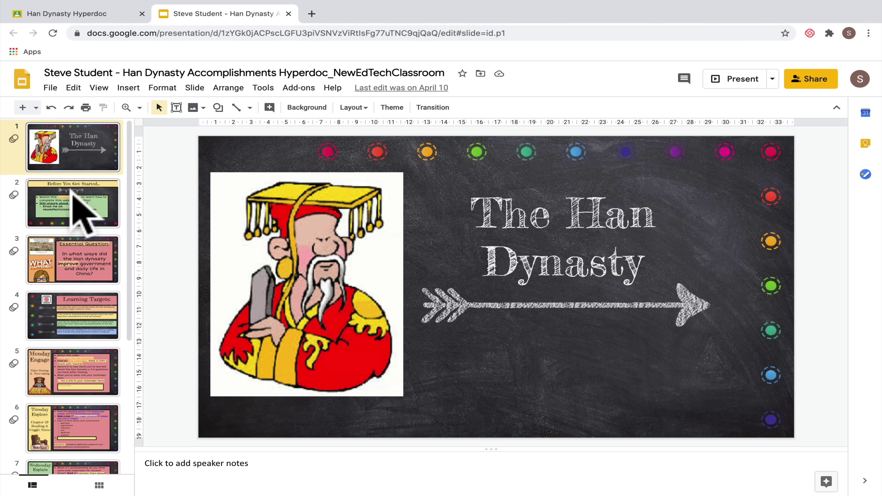
scroll(80, 207, "down", 2)
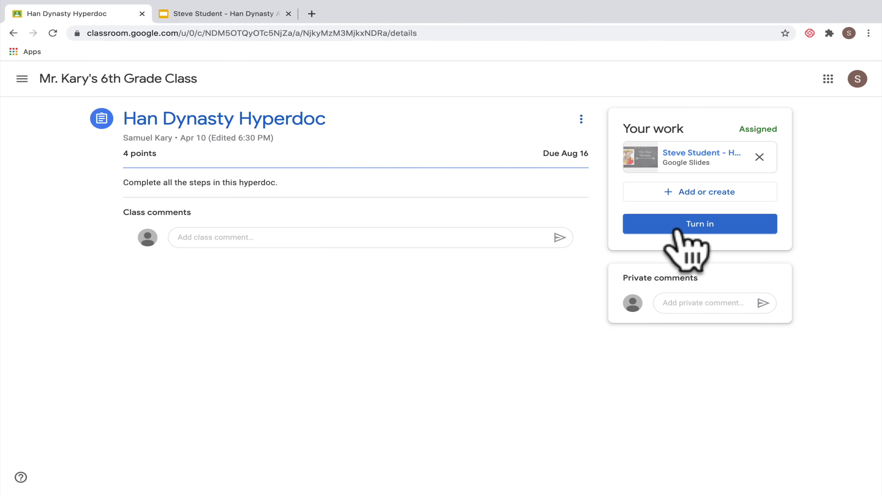
left_click(681, 228)
left_click(594, 322)
Send a private comment asking for feedback on the second slide, then cancel Unsubmit.
left_click(713, 271)
type("If you could give me fe")
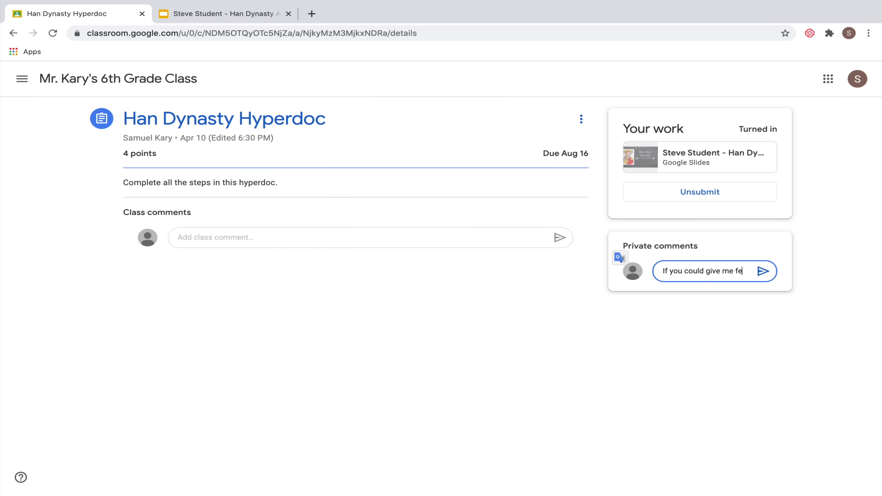
type("edback on the second slide, that would be great!")
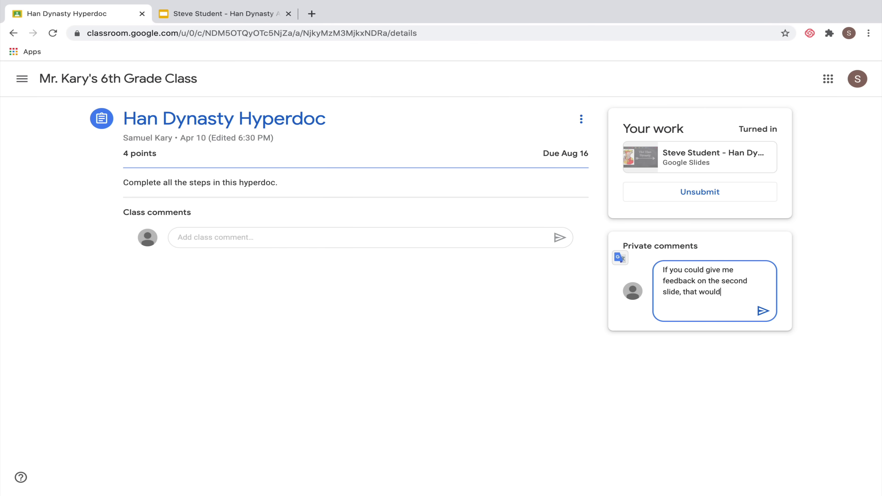
left_click(762, 311)
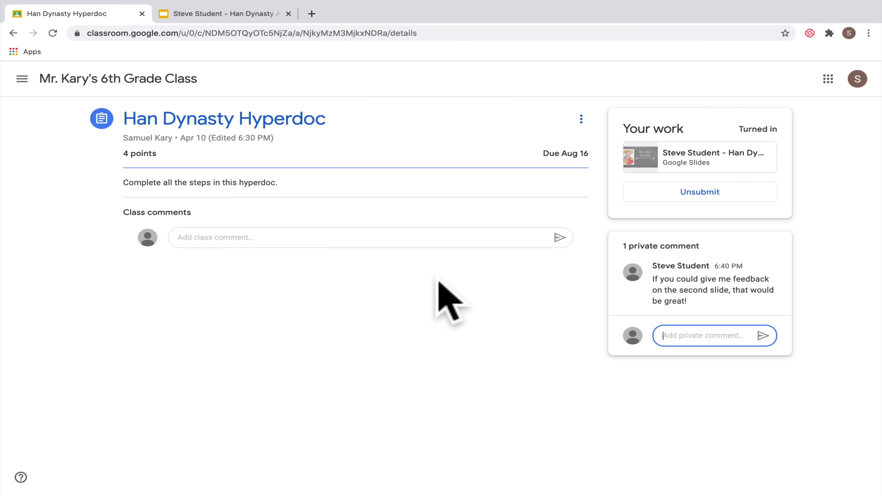
left_click(686, 203)
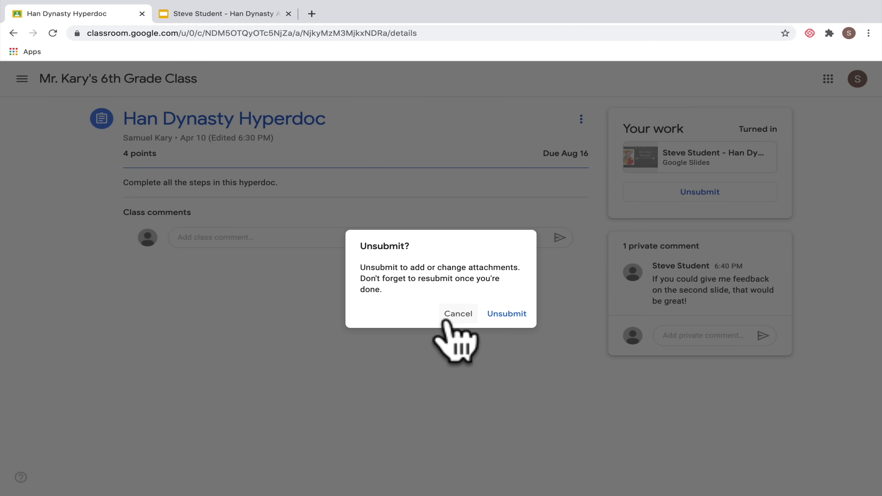
left_click(448, 315)
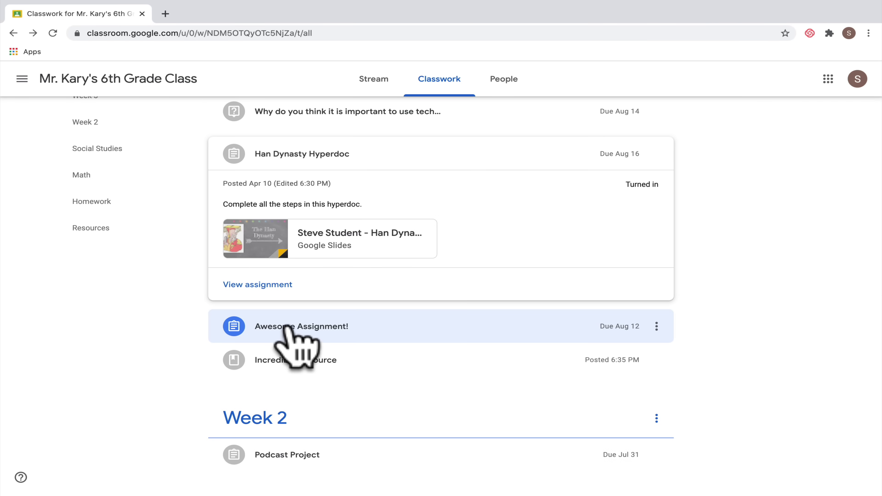
Open the Awesome Assignment! page and its attached Awesome Assignment Google Doc in a new tab.
left_click(304, 328)
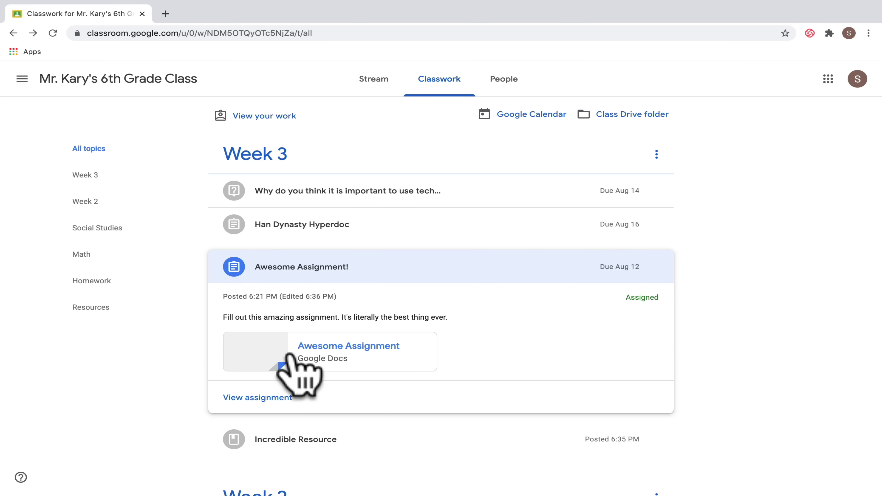
left_click(279, 397)
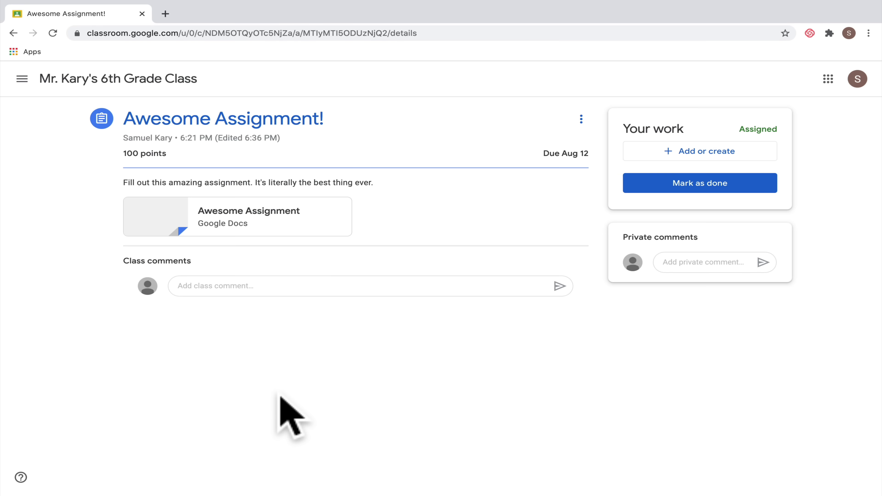
left_click(238, 217)
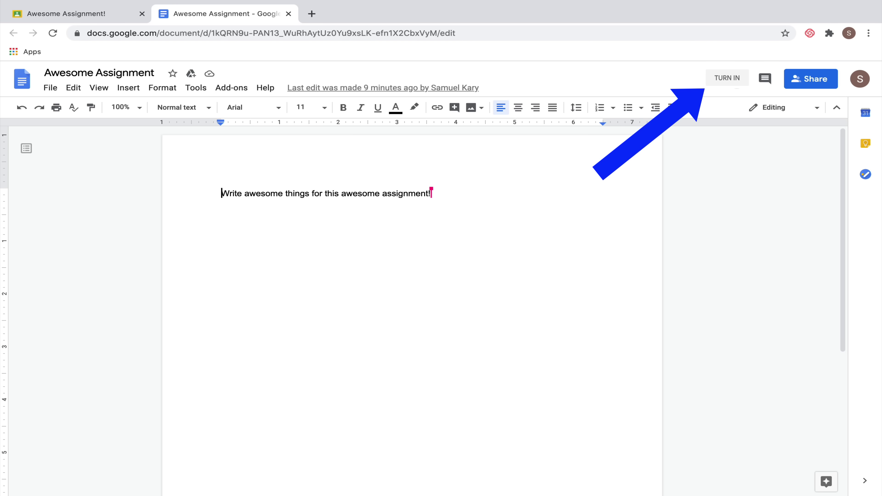
Return from the Awesome Assignment document to the Google Classroom tab (Ctrl+1).
key("ctrl+1")
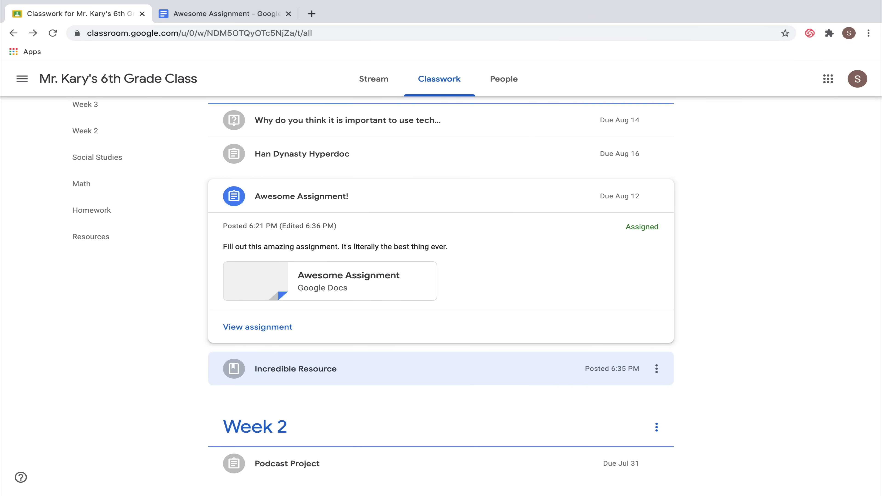
View the Incredible Resource's details from the sixth-grade Classwork list.
left_click(288, 373)
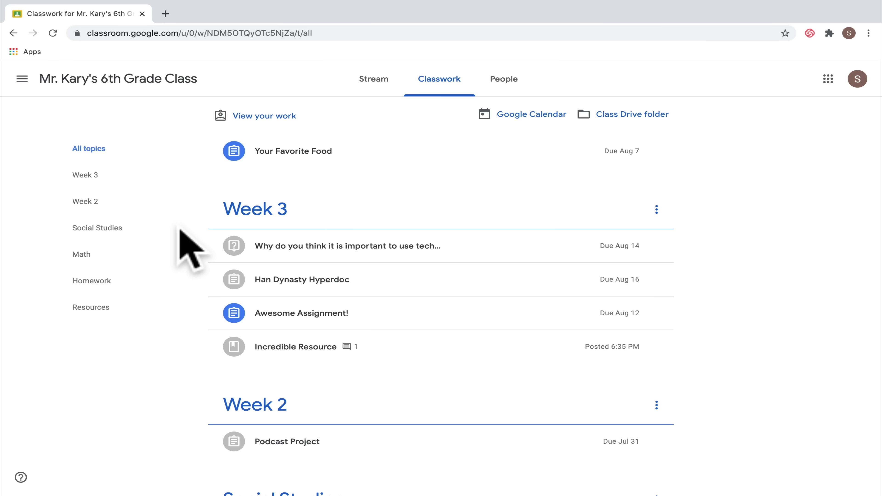
In Your Favorite Food, upload the screenshot image from the computer as an attachment and confirm Turn in.
left_click(298, 156)
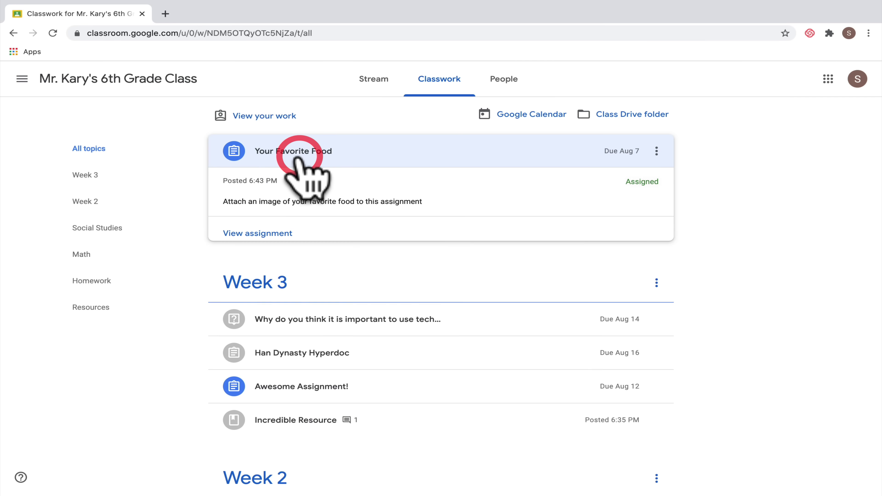
left_click(288, 235)
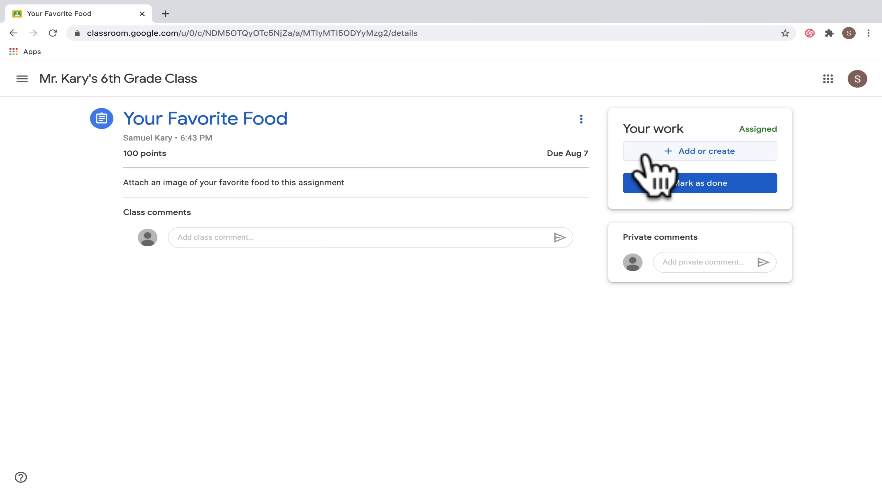
left_click(645, 154)
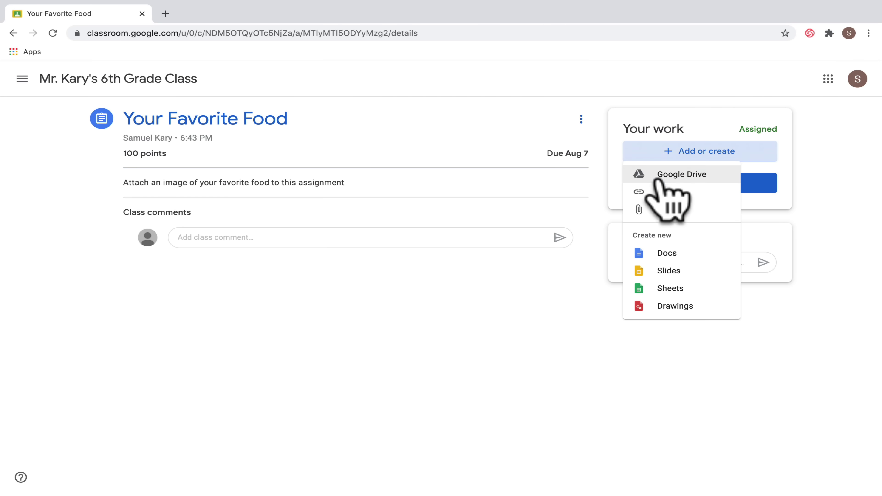
left_click(660, 207)
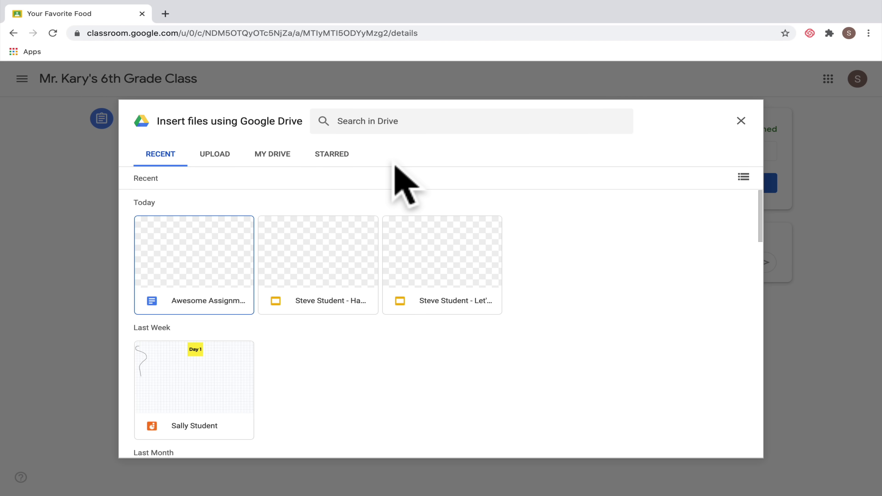
left_click(226, 158)
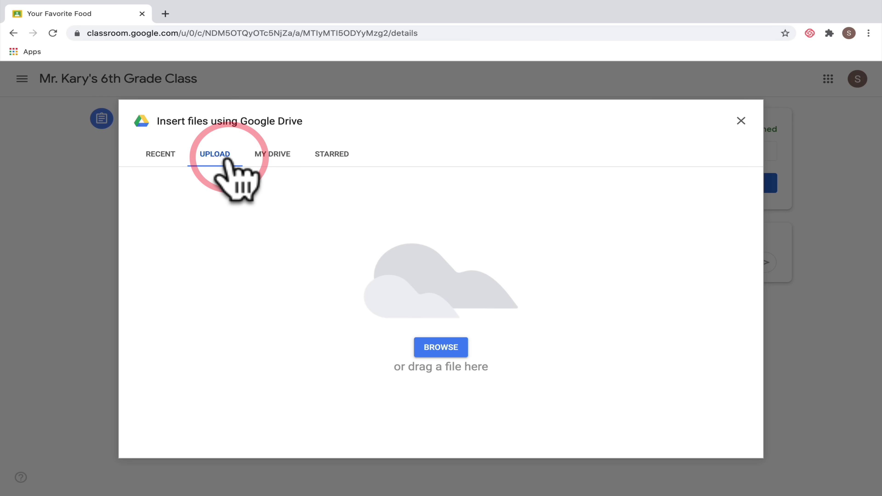
left_click(443, 347)
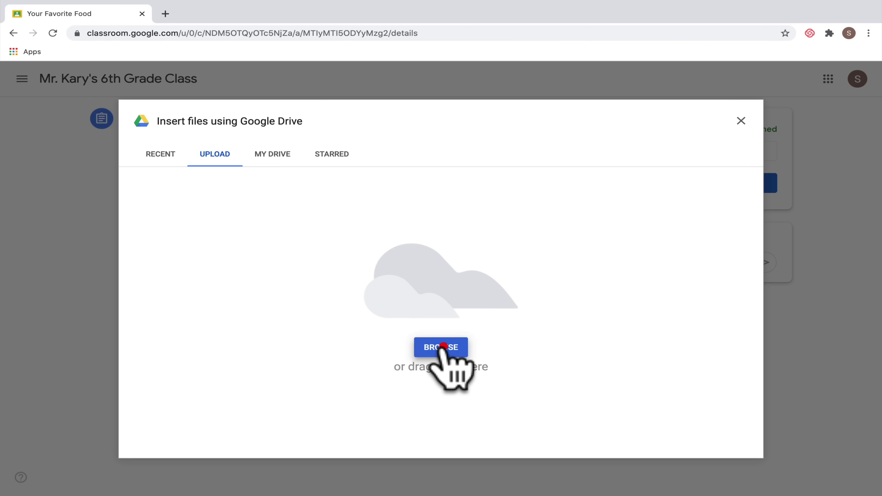
left_click(306, 351)
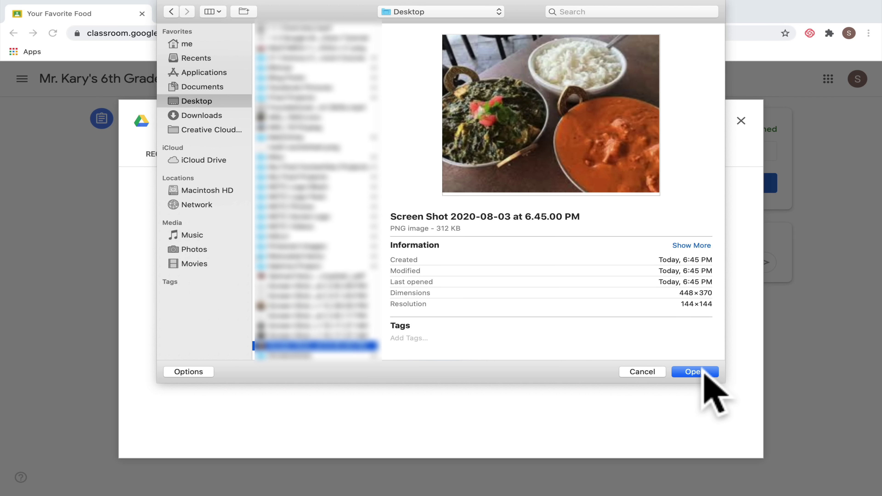
left_click(698, 372)
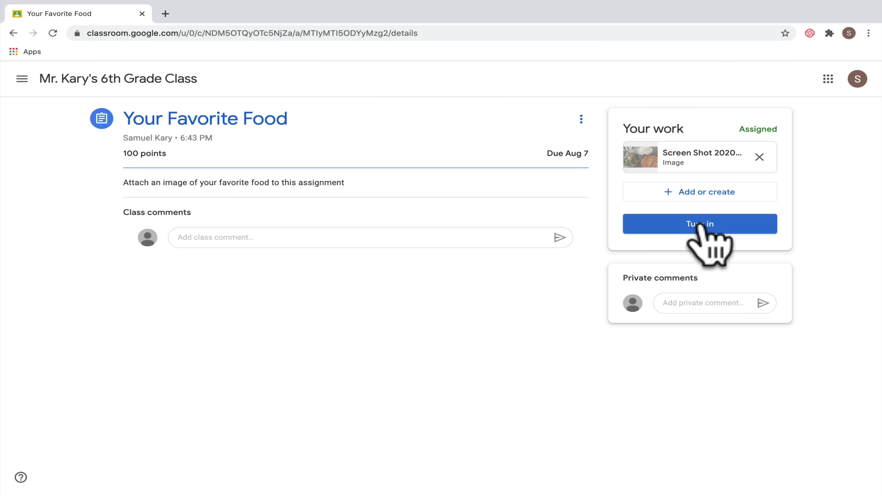
left_click(700, 225)
left_click(540, 328)
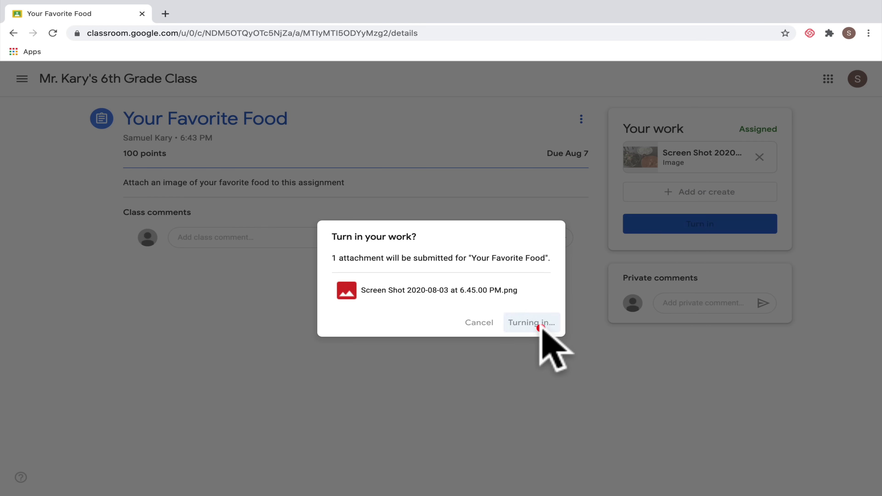